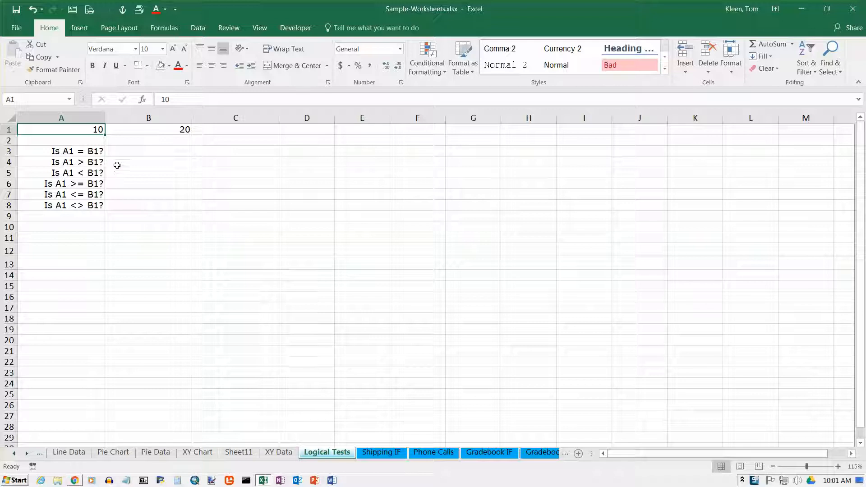
- Examine the two numbers in A1:B1 and the six comparison questions listed in A3:A8
left_click(138, 129, "shift")
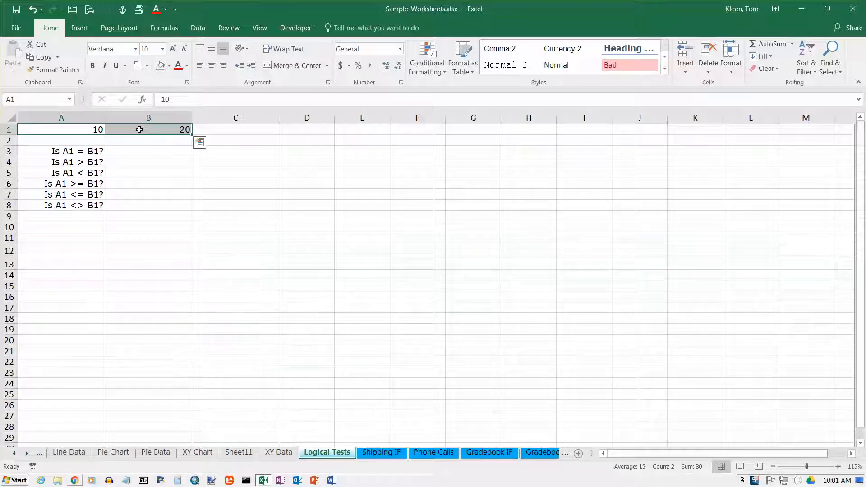
left_click_drag(87, 132, 145, 133)
left_click(130, 149)
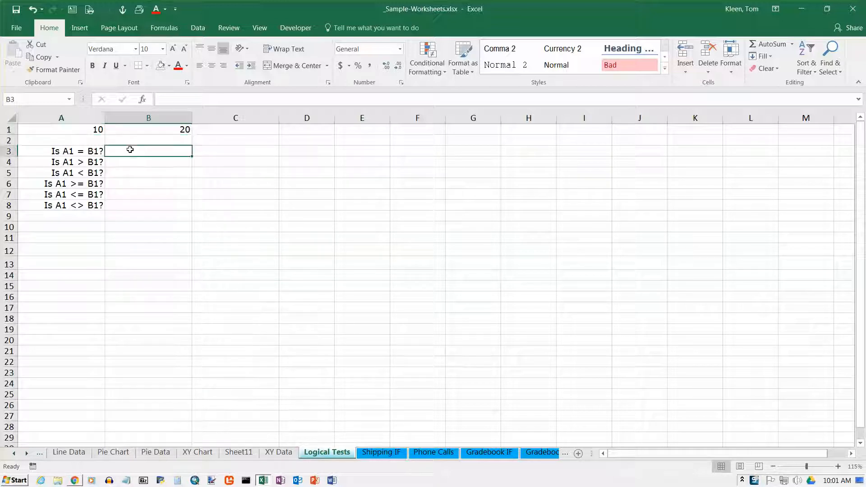
left_click(78, 153)
left_click(83, 163)
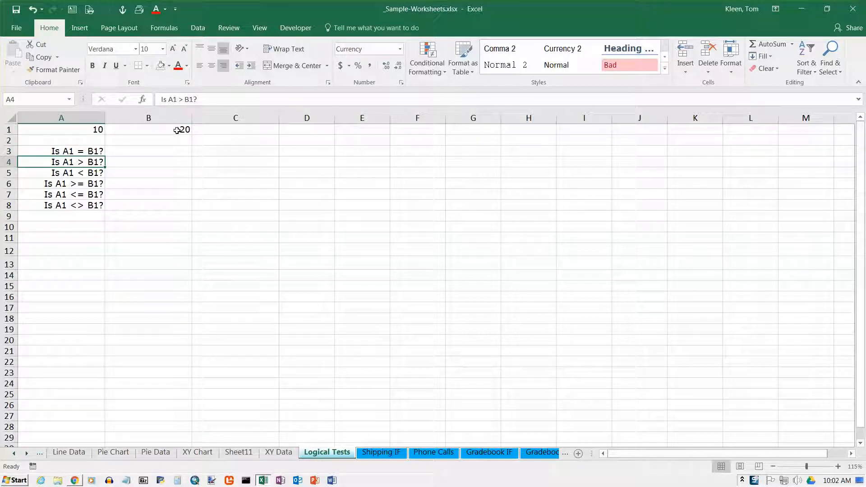
left_click(86, 175)
left_click(81, 185)
left_click(80, 196)
left_click(81, 206)
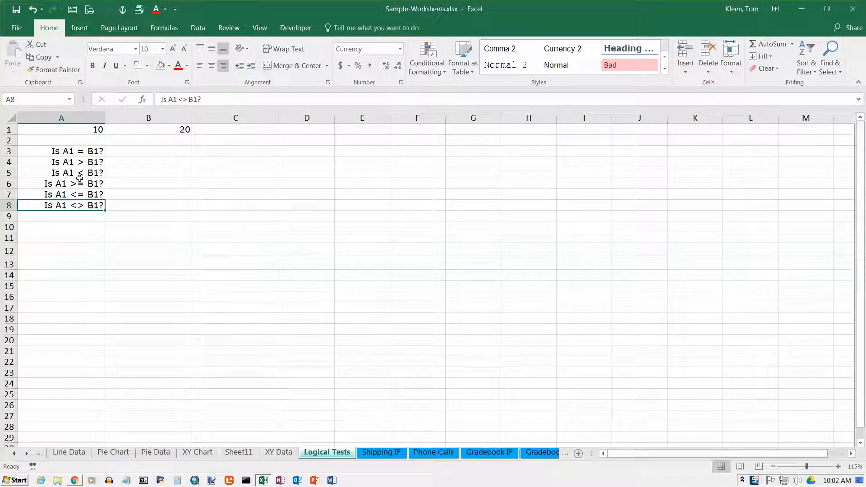
- Enter the formula =a1=b1 in B3 to test whether A1 equals B1
left_click(130, 151)
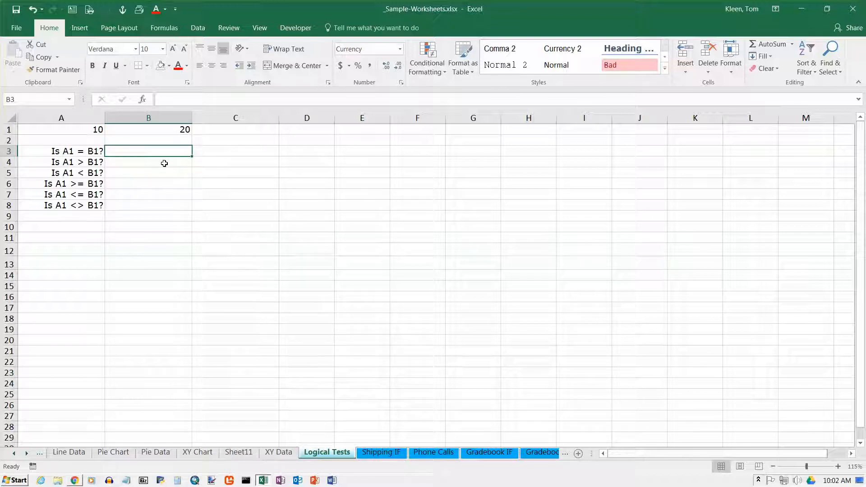
type("a1=")
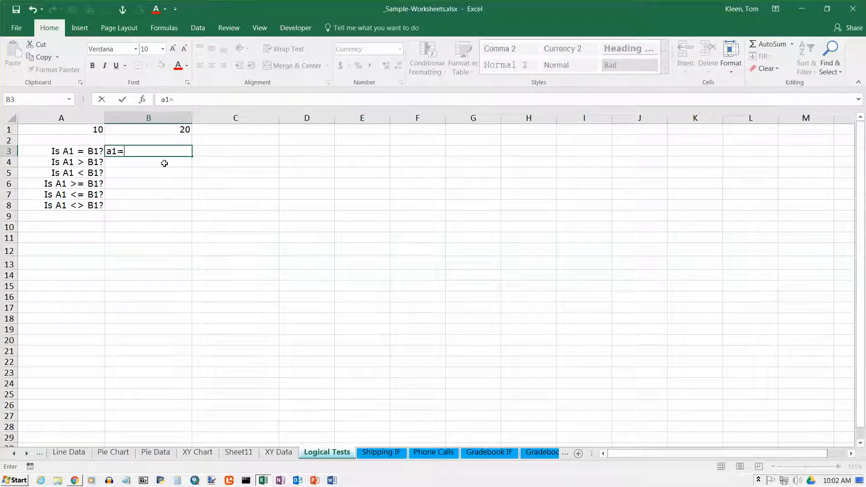
type("b1")
key("Return")
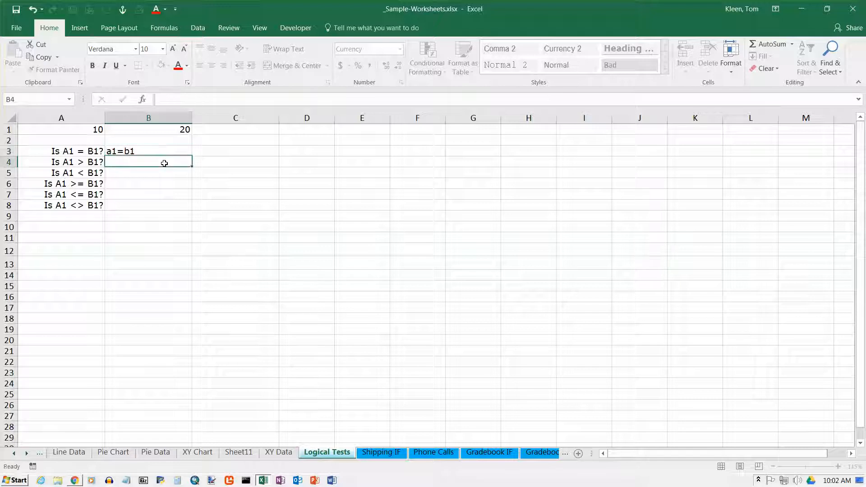
key("Up")
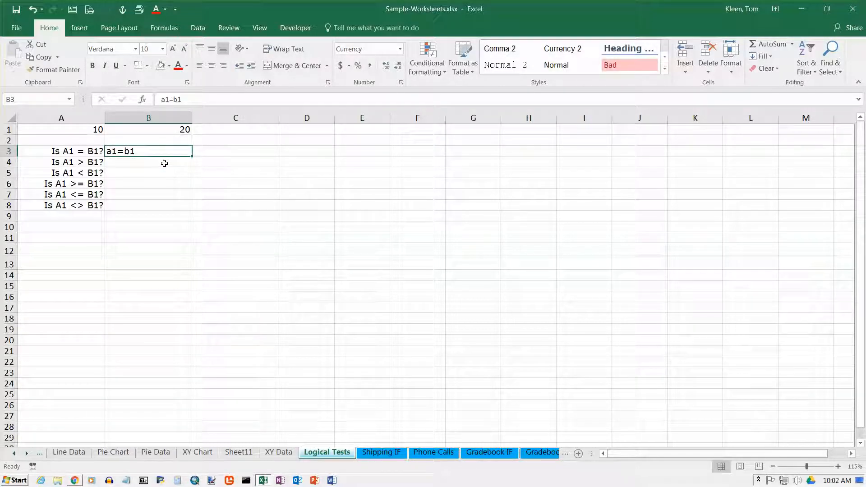
left_click(160, 99)
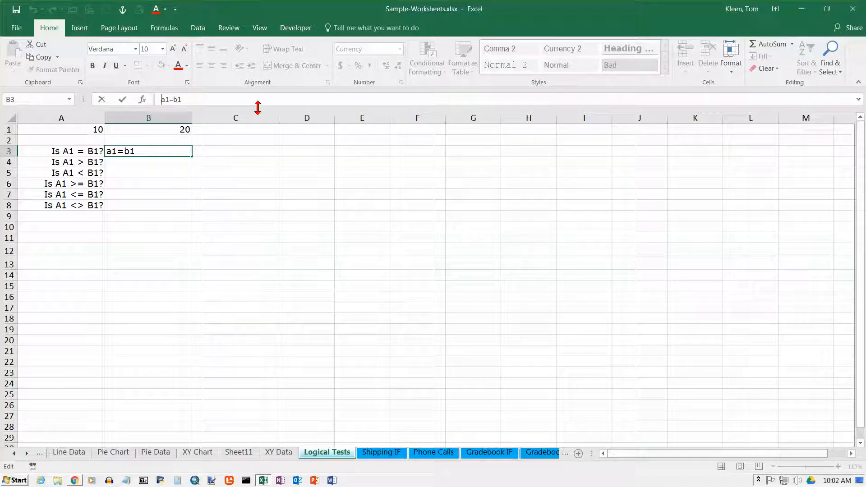
type("=")
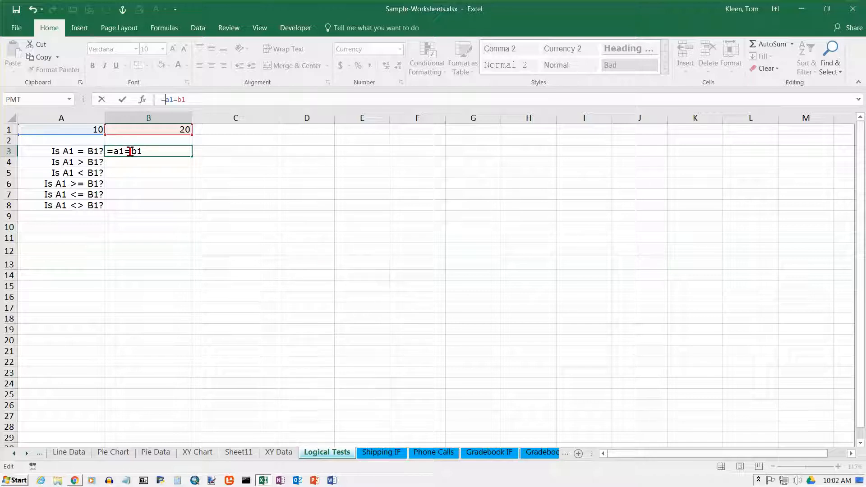
key("Return")
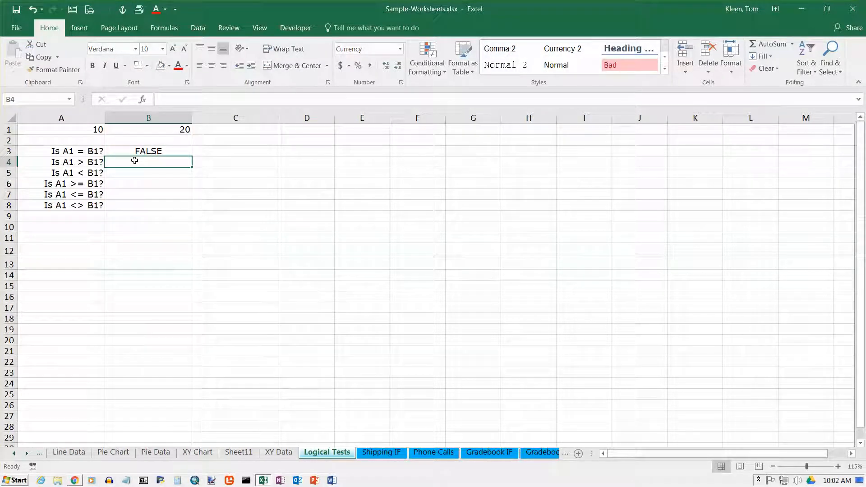
- Enter the greater-than test =a1>b1 in B4 and the less-than test =a1<b1 in B5
type("=")
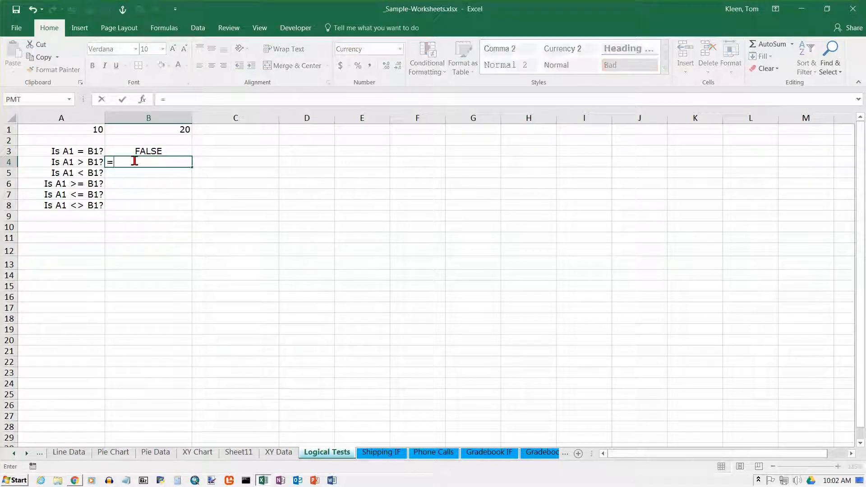
type("a1>b1")
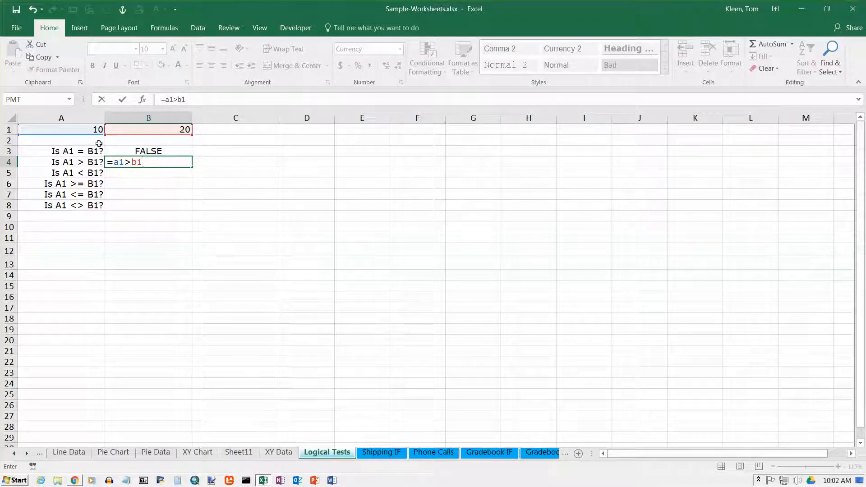
key("Return")
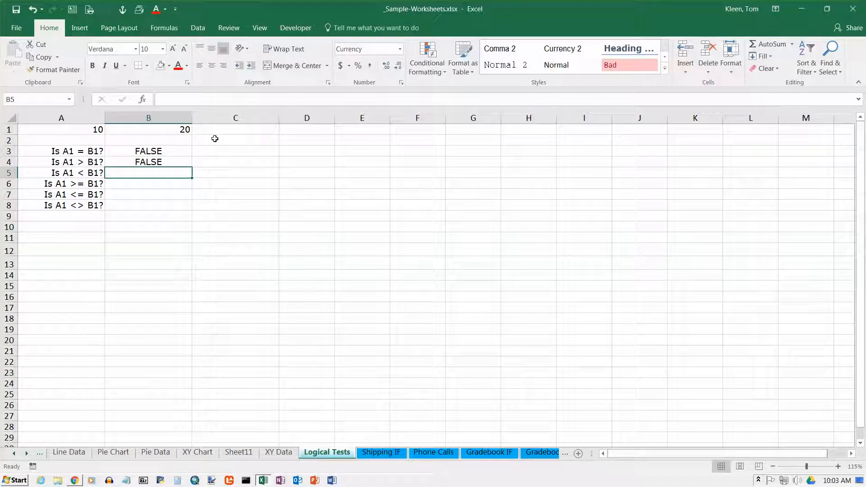
type("=a1")
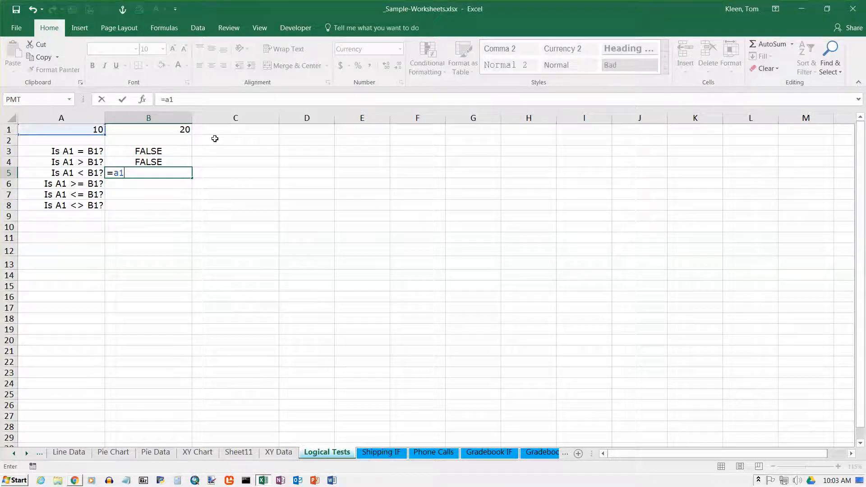
type("<b1")
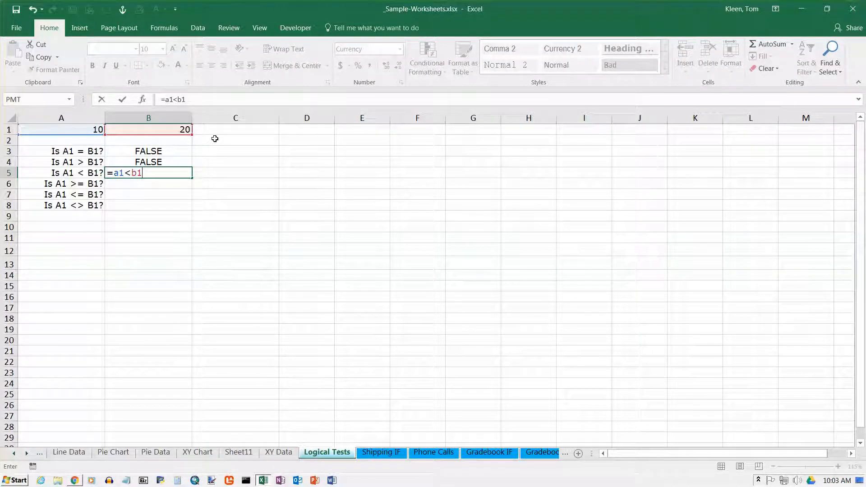
key("Return")
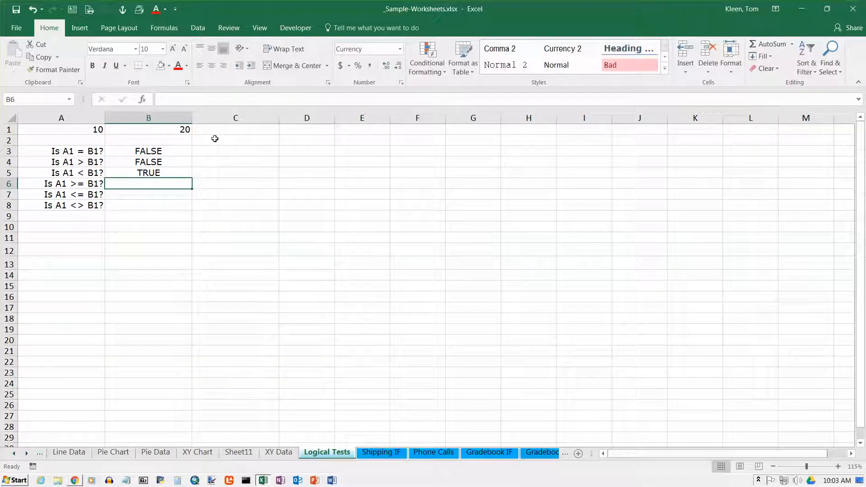
- Enter the greater-than-or-equal test =a1>=b1 in B6
type("=a")
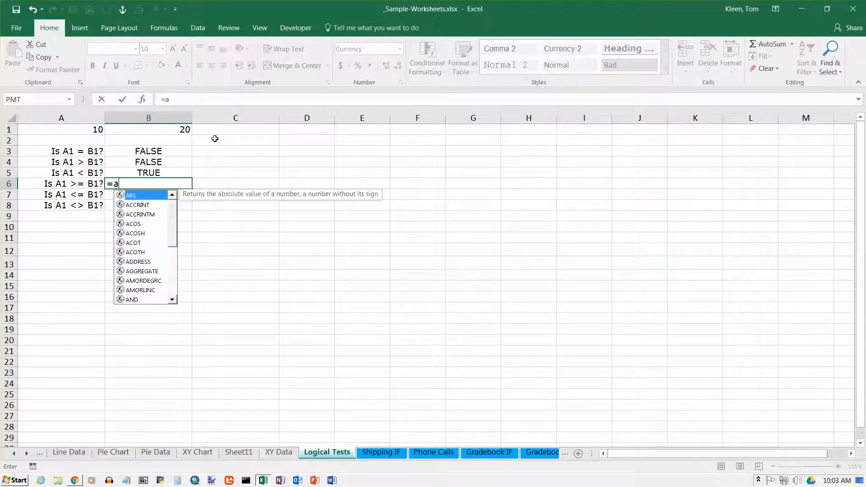
type("1>=b1")
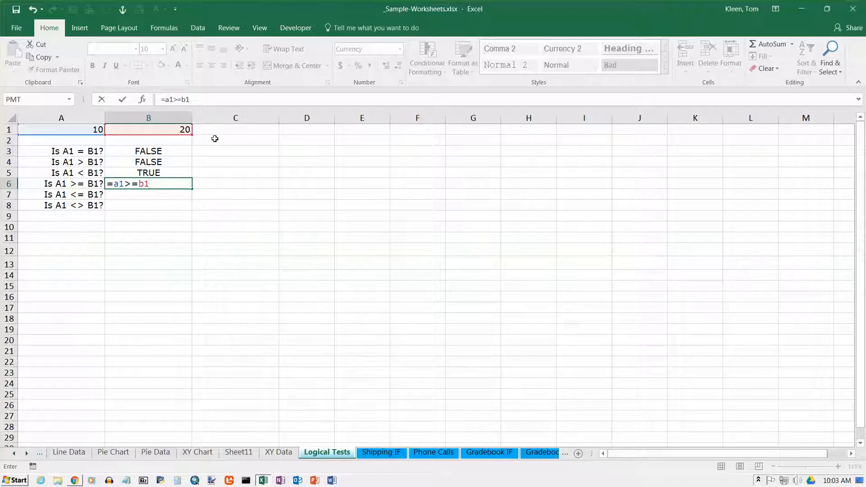
key("Return")
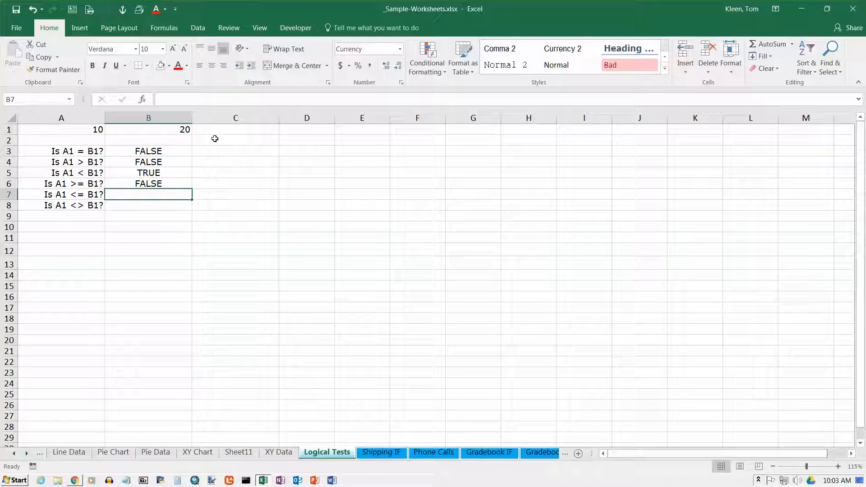
- Try to enter =a1< =b1 in B7, with a space inside the operator, and decline the proposed formula correction
type("=")
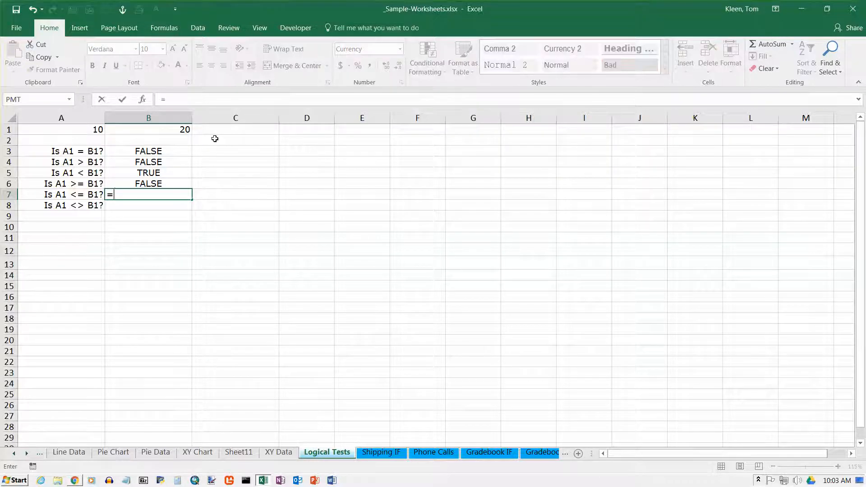
type("a1,")
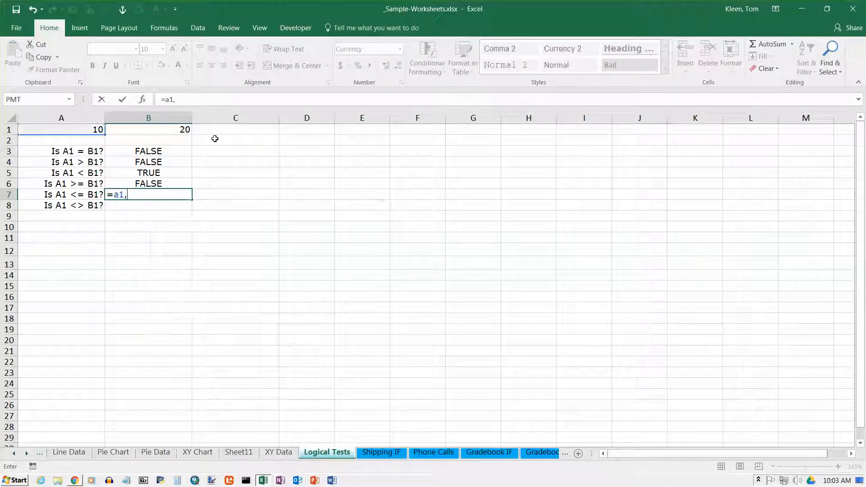
key("BackSpace")
type("< =b1")
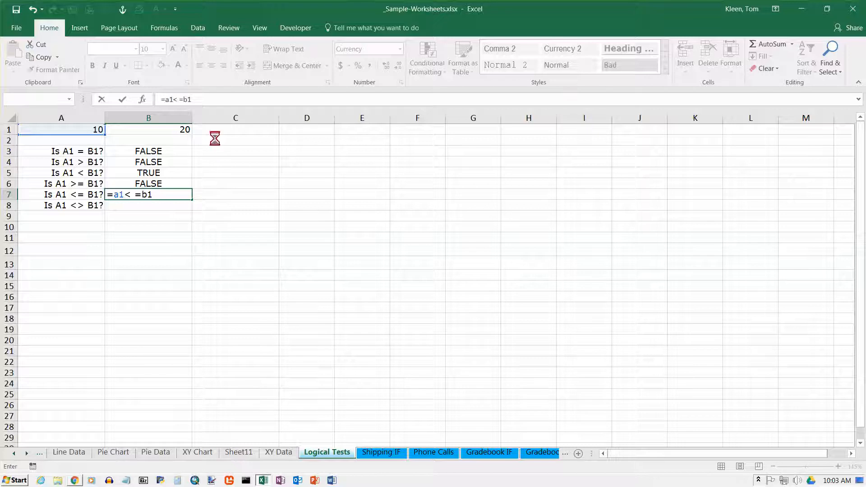
key("Return")
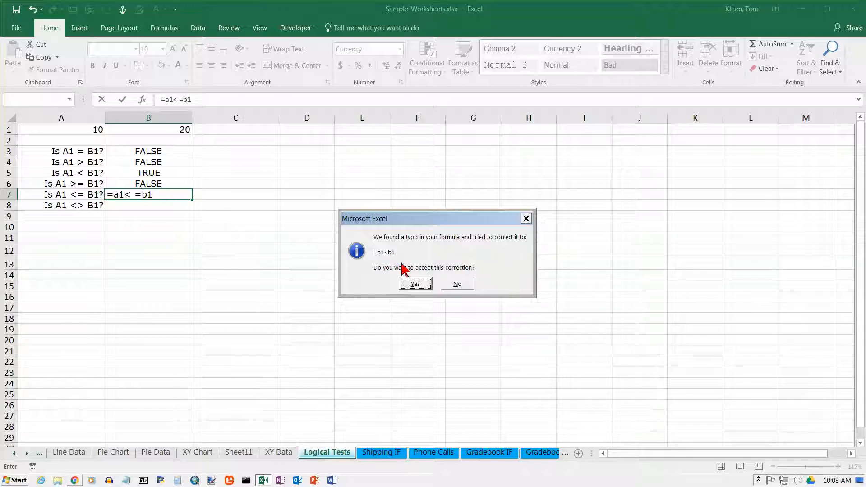
left_click(458, 285)
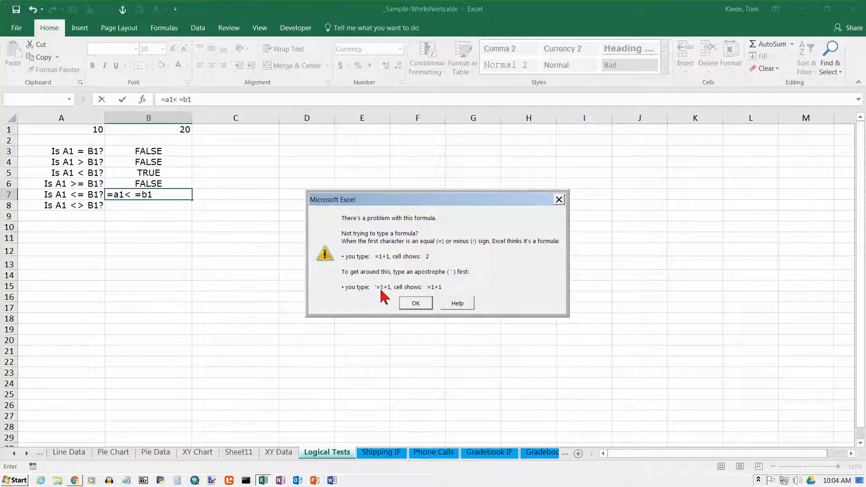
left_click(421, 303)
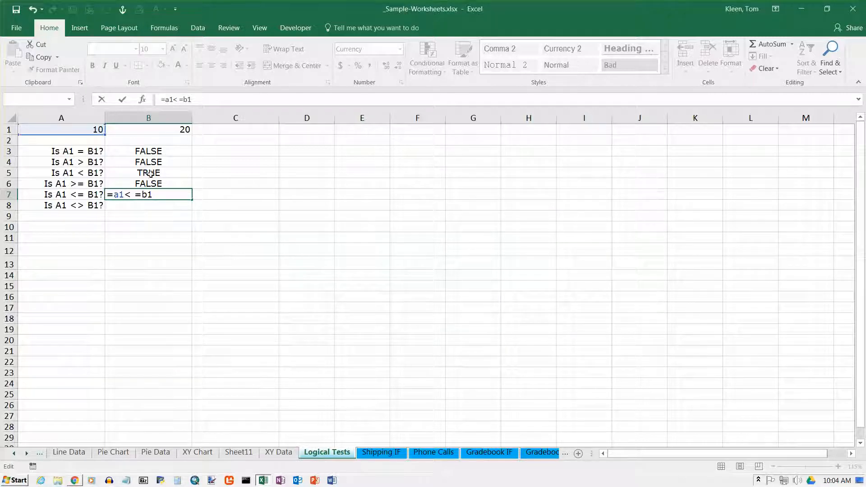
- Remove the space from the B7 formula to make it =a1<=b1, and enter the not-equal test =a1<>b1 in B8
key("BackSpace")
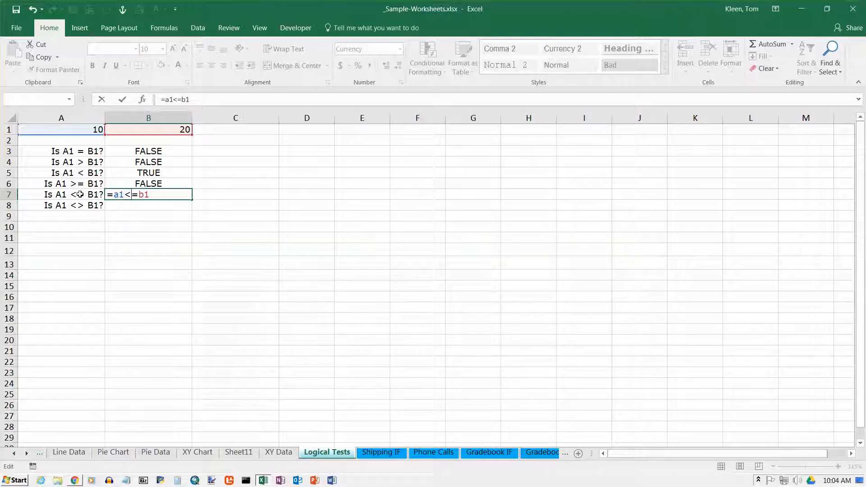
key("Return")
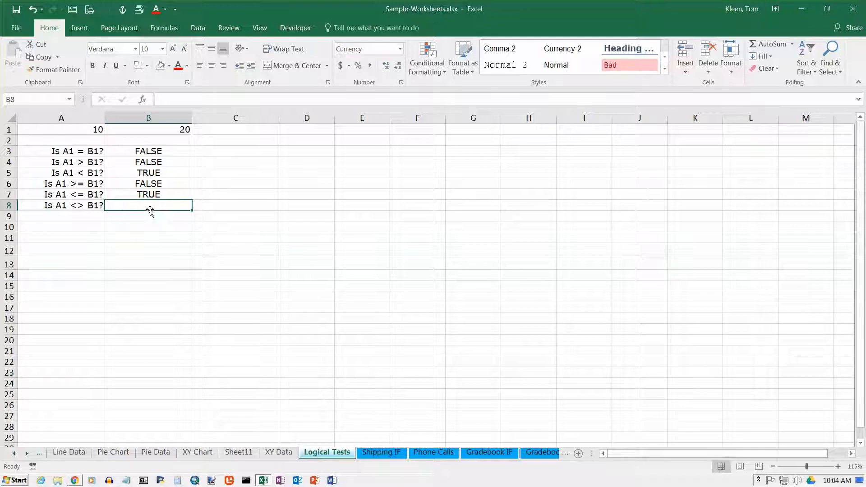
type("=a")
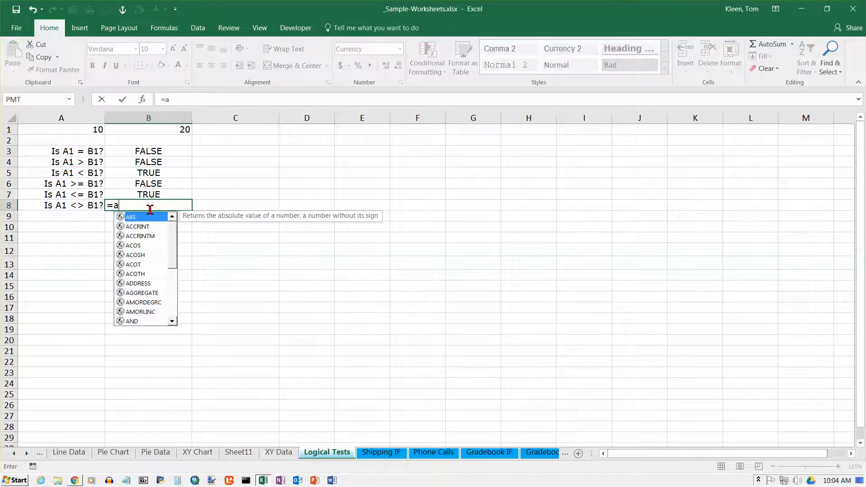
type("1<>b1")
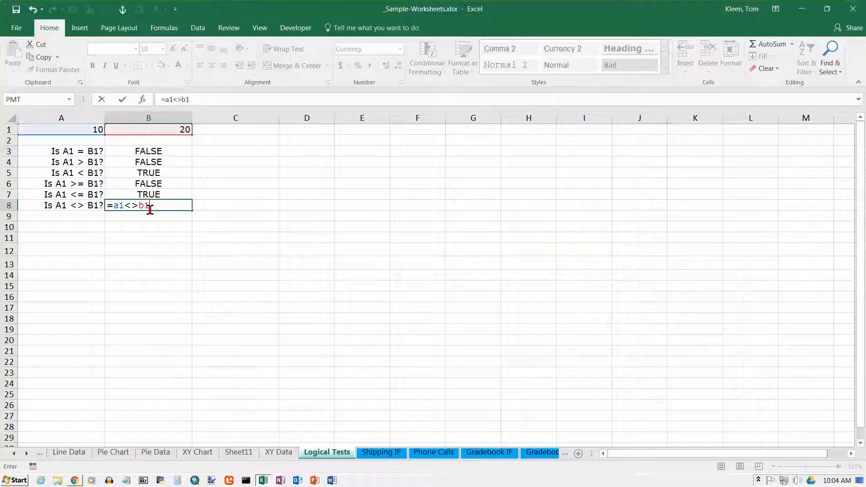
key("Return")
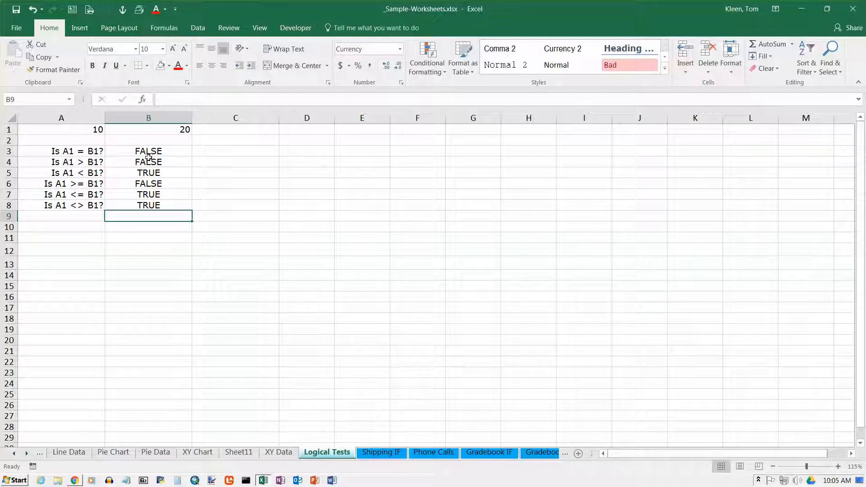
left_click_drag(154, 151, 154, 205)
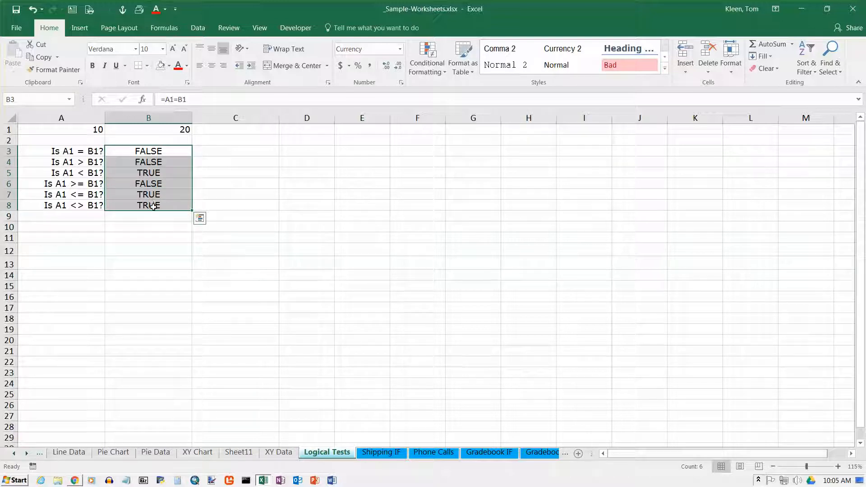
left_click(48, 131)
left_click_drag(48, 131, 180, 131)
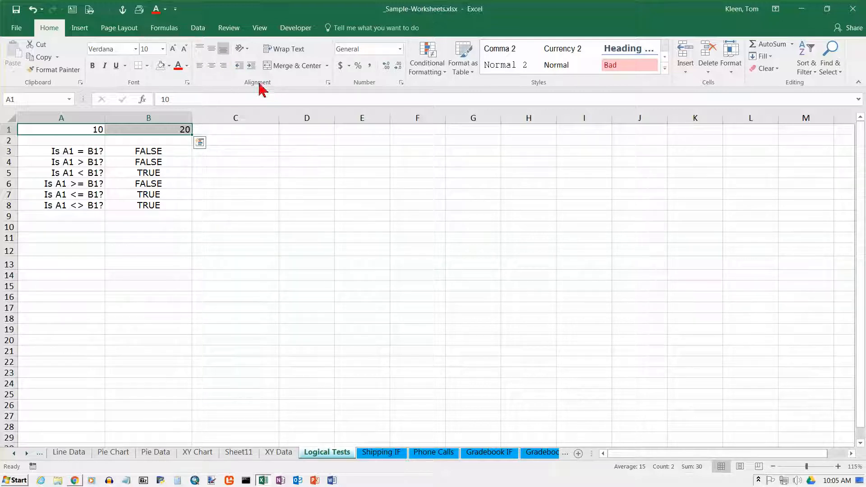
- Left-align the comparison questions in A3:A8
left_click_drag(77, 152, 78, 206)
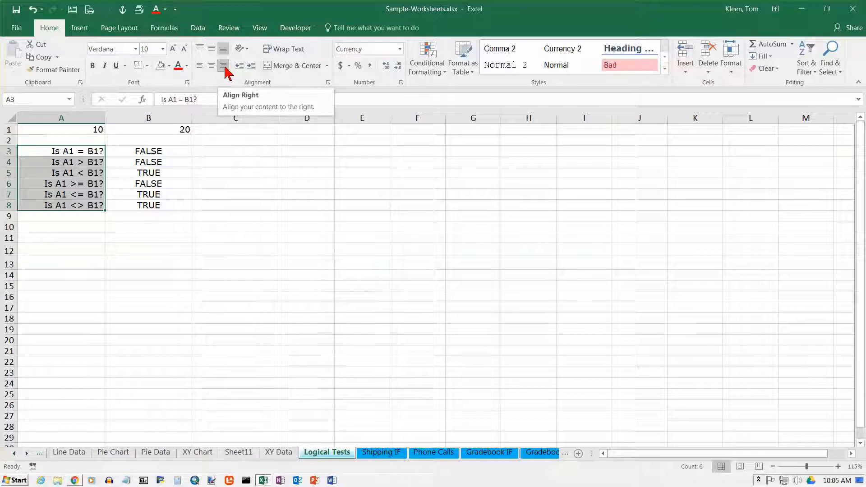
left_click(203, 67)
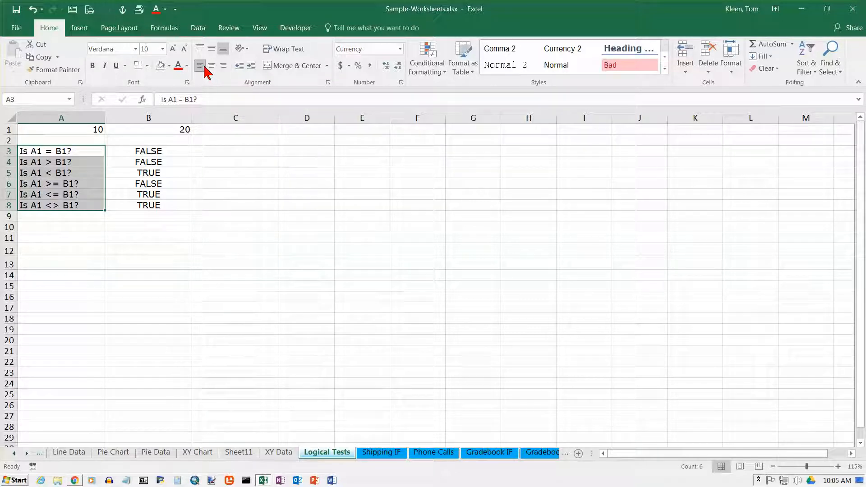
- Right-align the comparison questions in A3:A8 and select the comparison formulas in B3:B8
left_click(222, 66)
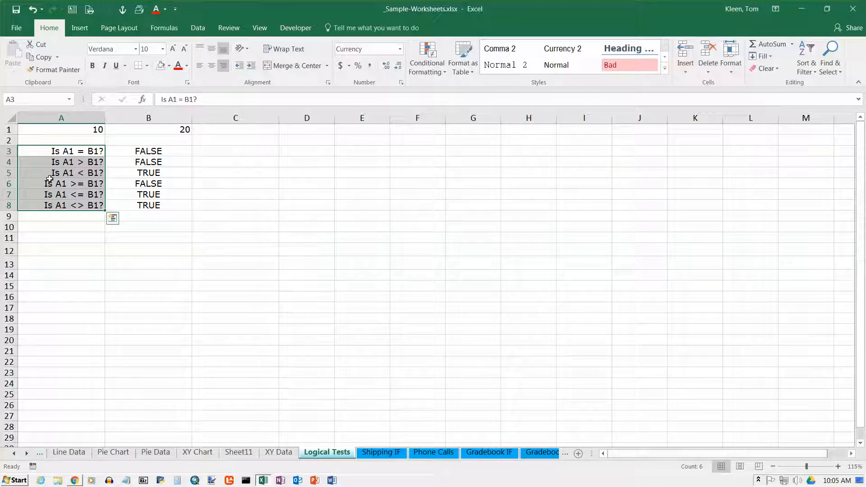
left_click_drag(148, 151, 148, 205)
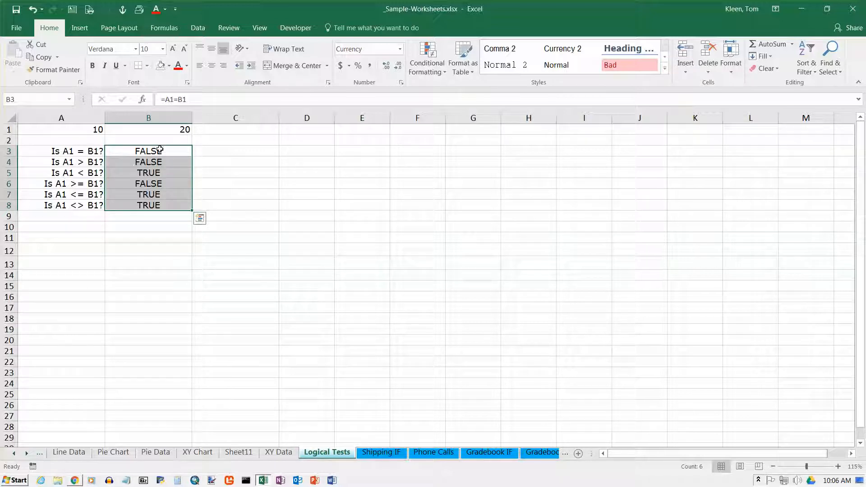
- Enter the logical value TRUE in B10 and select that cell to inspect its content
left_click(151, 230)
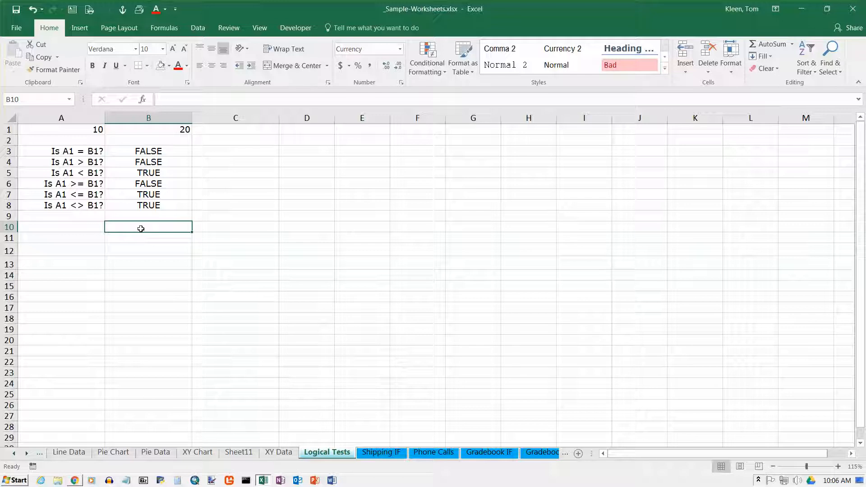
type("TRUE")
key("Return")
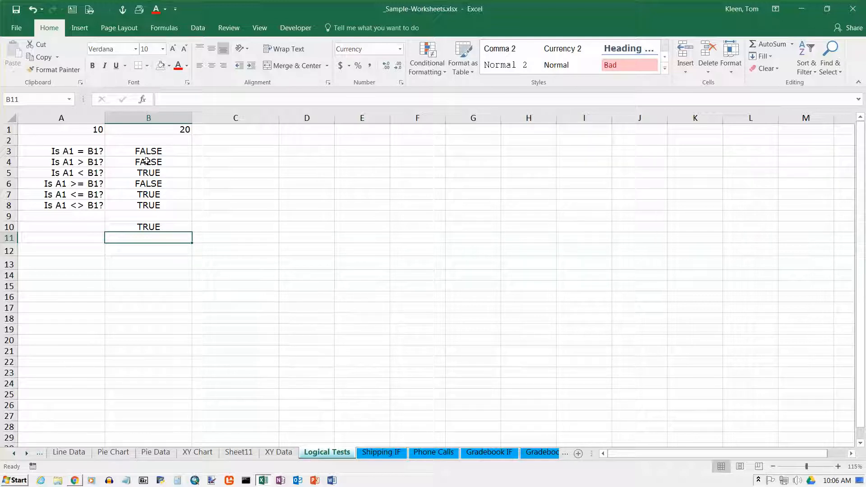
left_click(150, 228)
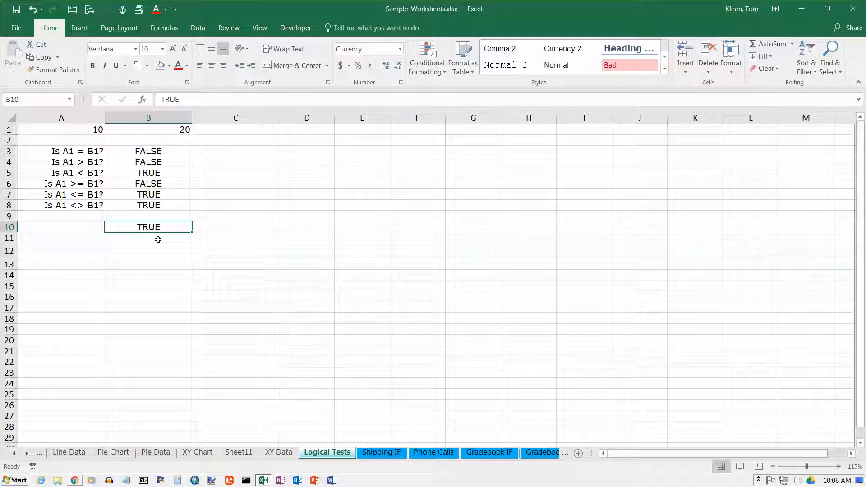
- Enter True as text in B11 by prefixing it with an apostrophe, and select the cell to inspect it
left_click(168, 235)
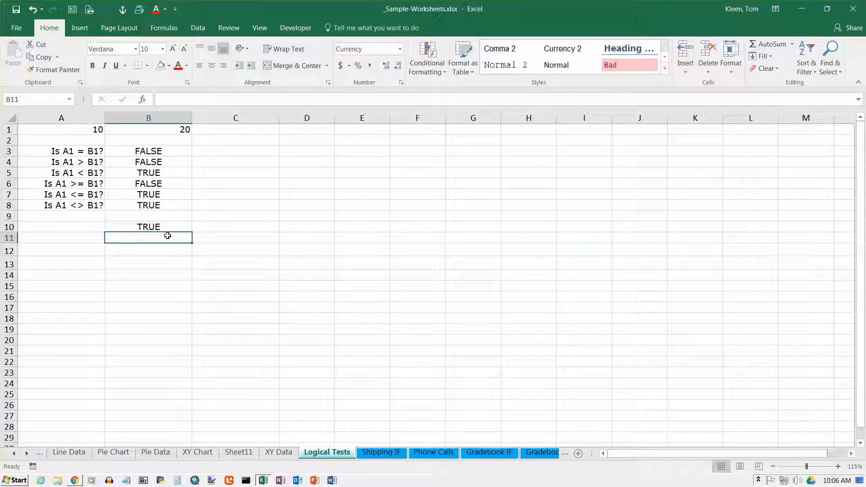
type("'")
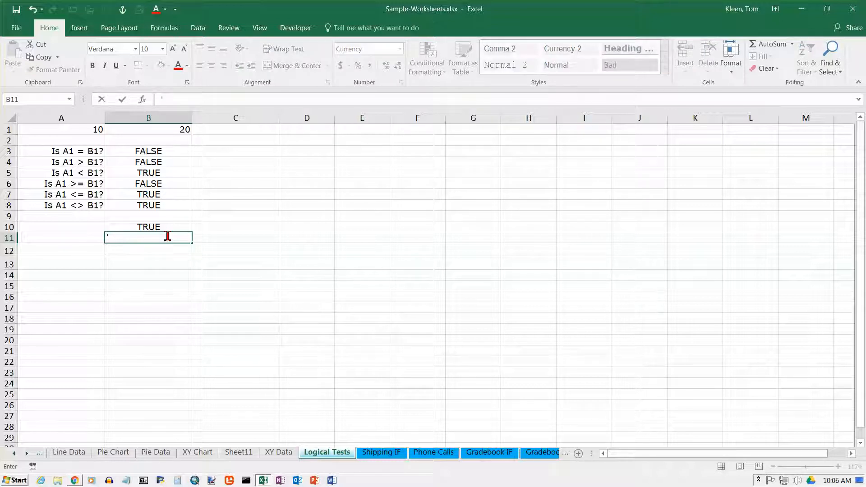
type("True")
key("Return")
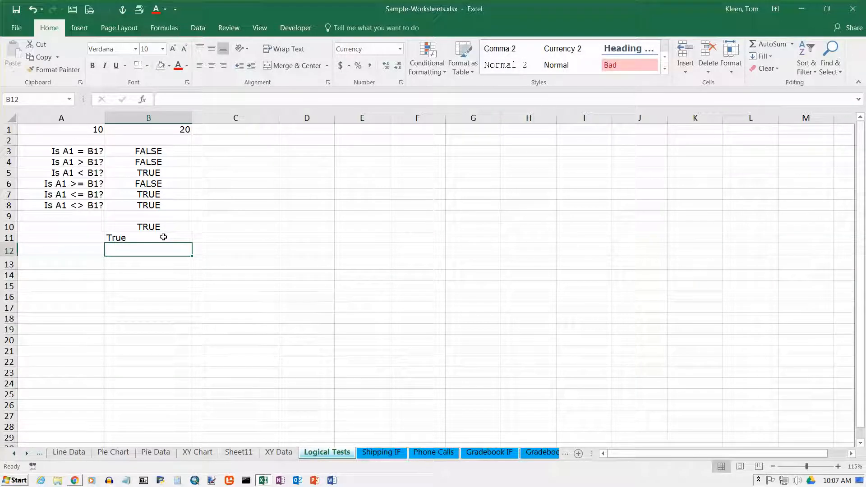
left_click(155, 237)
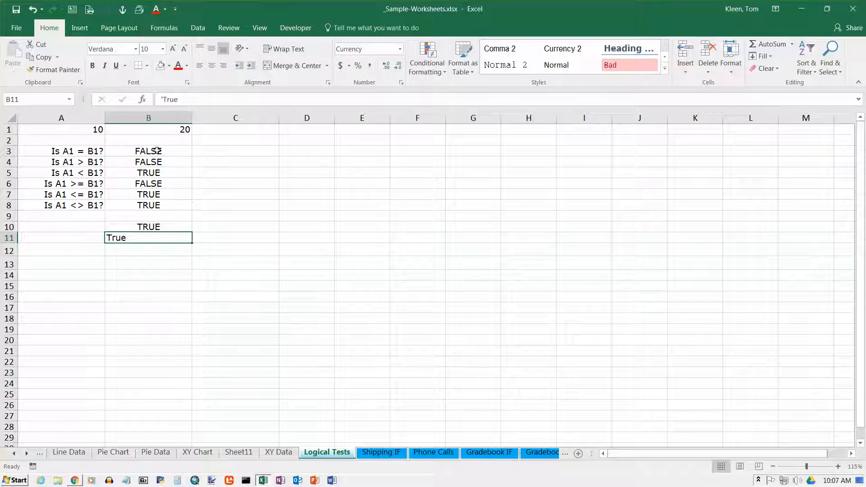
- Enter false as text in B12 with a leading apostrophe, and inspect the contents of B11 and B12
left_click(136, 252)
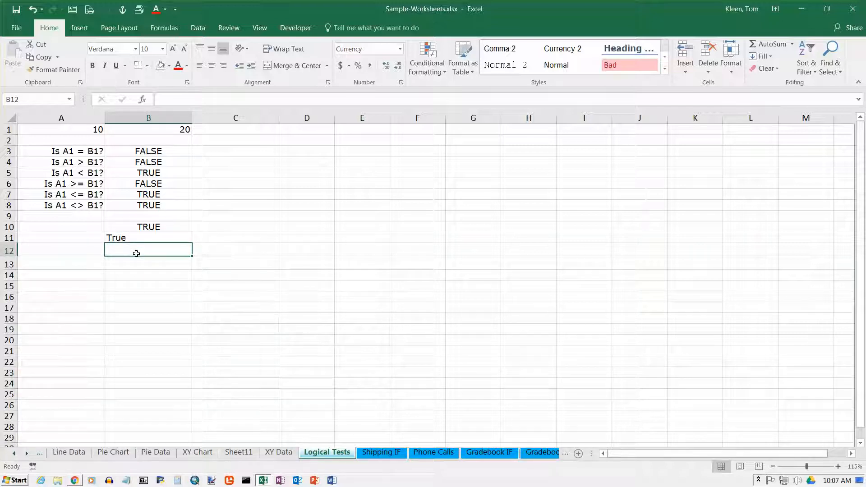
type("'fals")
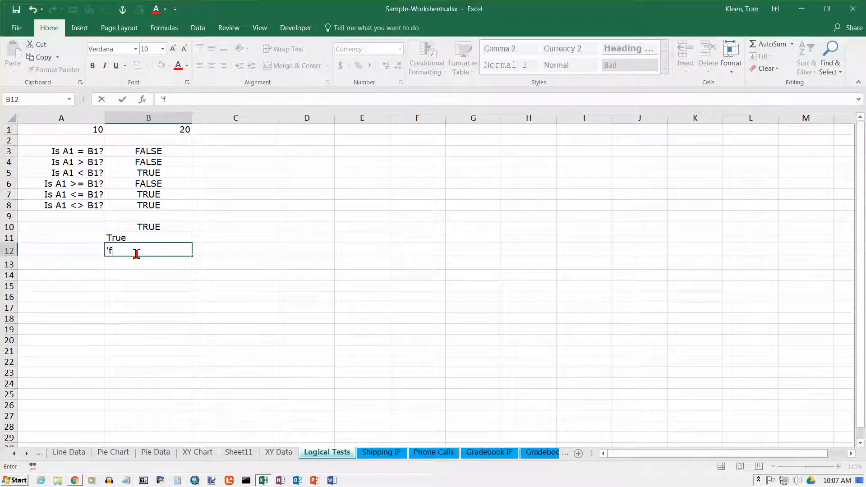
key("BackSpace")
type("se")
key("Return")
left_click(137, 240)
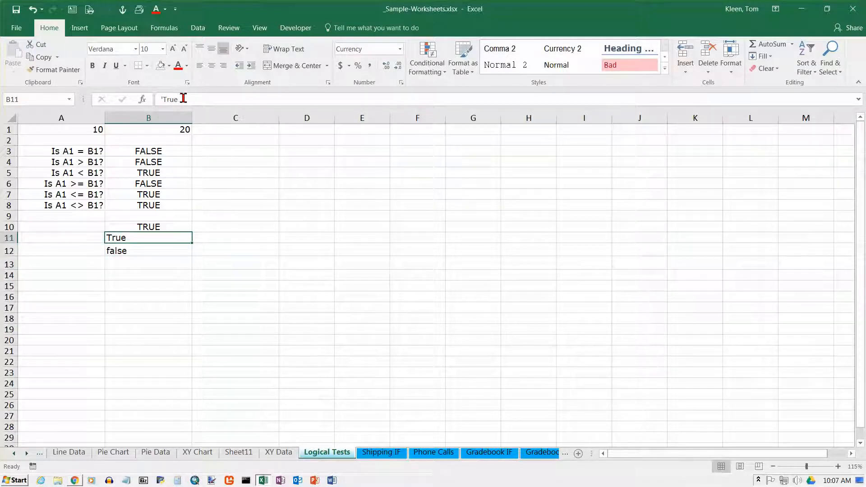
left_click(133, 254)
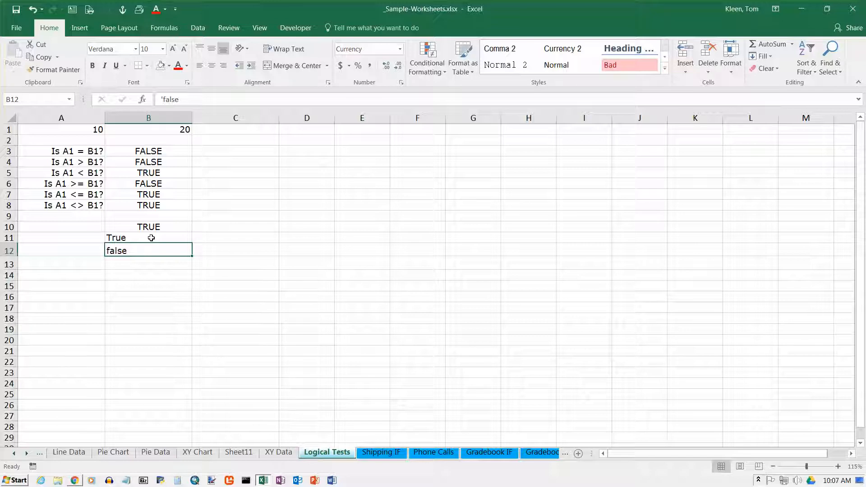
- Enter "TRUE" enclosed in double quotation marks in B13
key("Return")
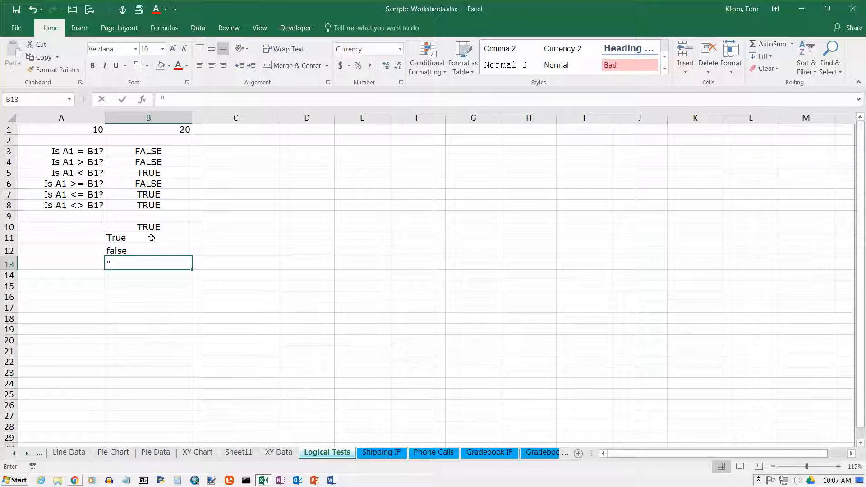
type("\"TRUE")
key("Up")
type("\"")
key("Escape")
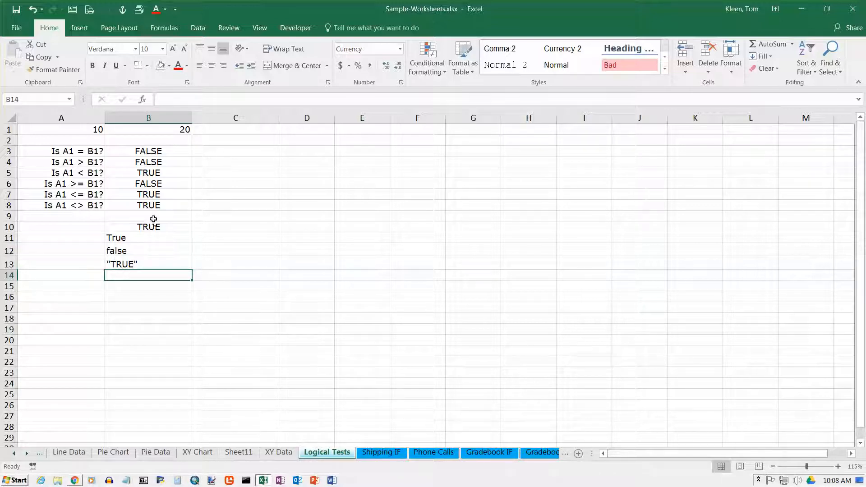
- Clear the quoted "TRUE" entry from B13
left_click(127, 265)
key("Delete")
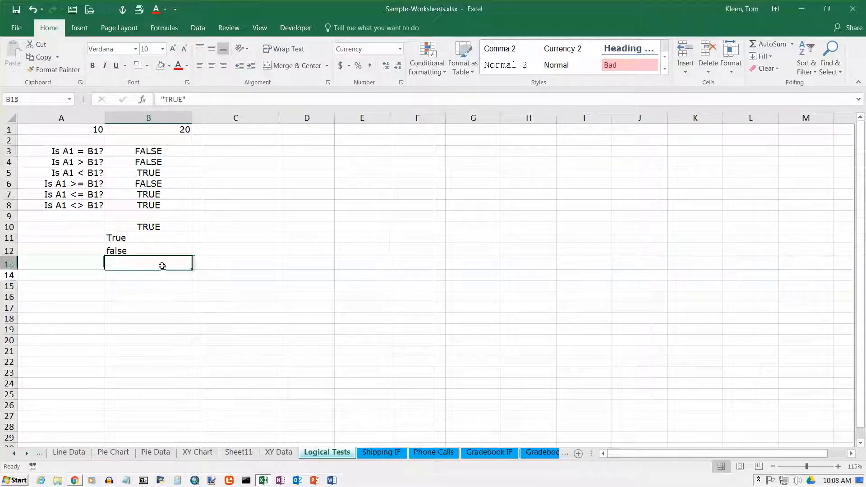
key("Delete")
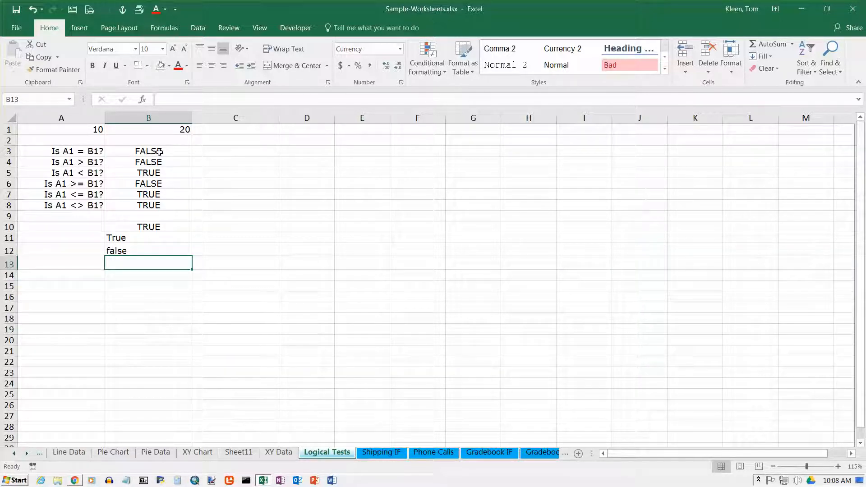
- Delete the sample true and false entries in B10:B12, and select the comparison formulas in B3:B8
left_click_drag(158, 152, 155, 207)
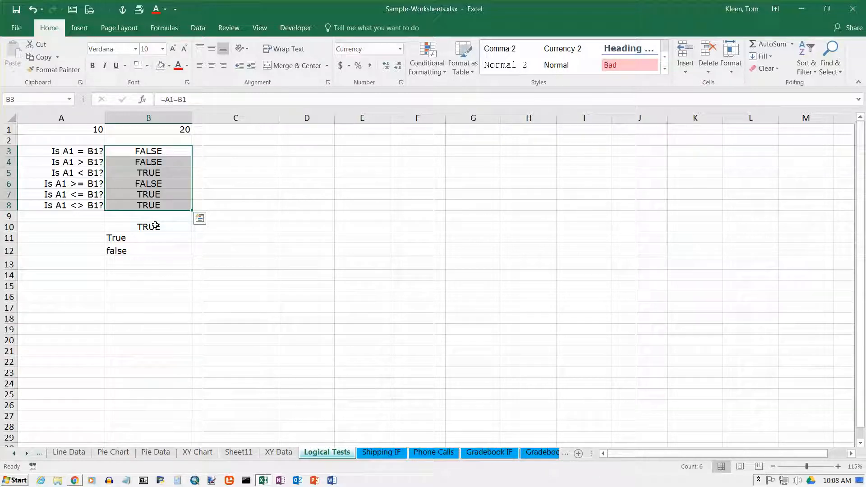
left_click_drag(155, 227, 154, 249)
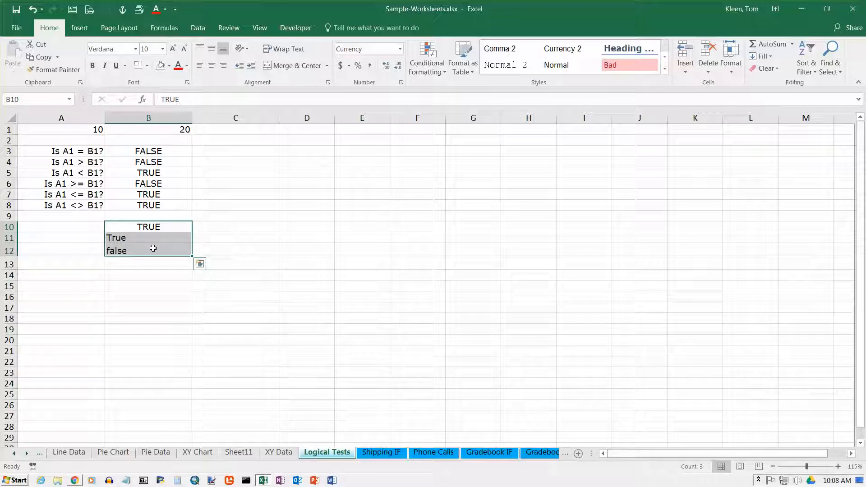
key("Delete")
left_click_drag(78, 152, 77, 204)
left_click_drag(155, 153, 154, 200)
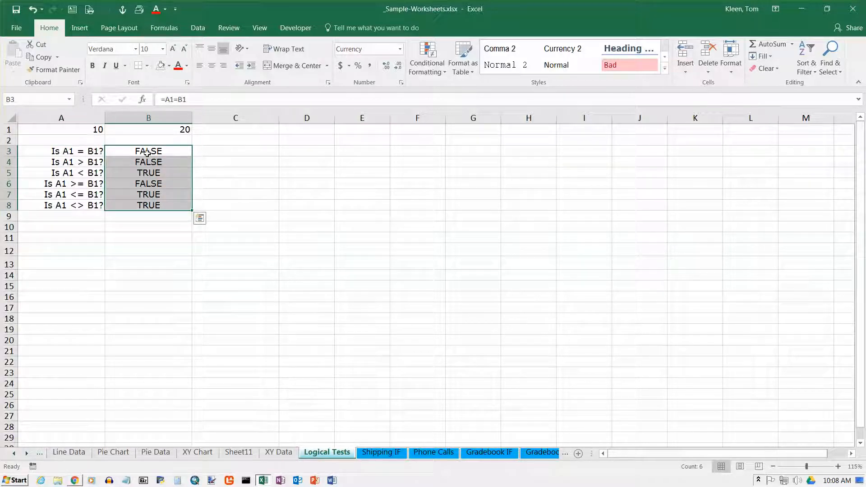